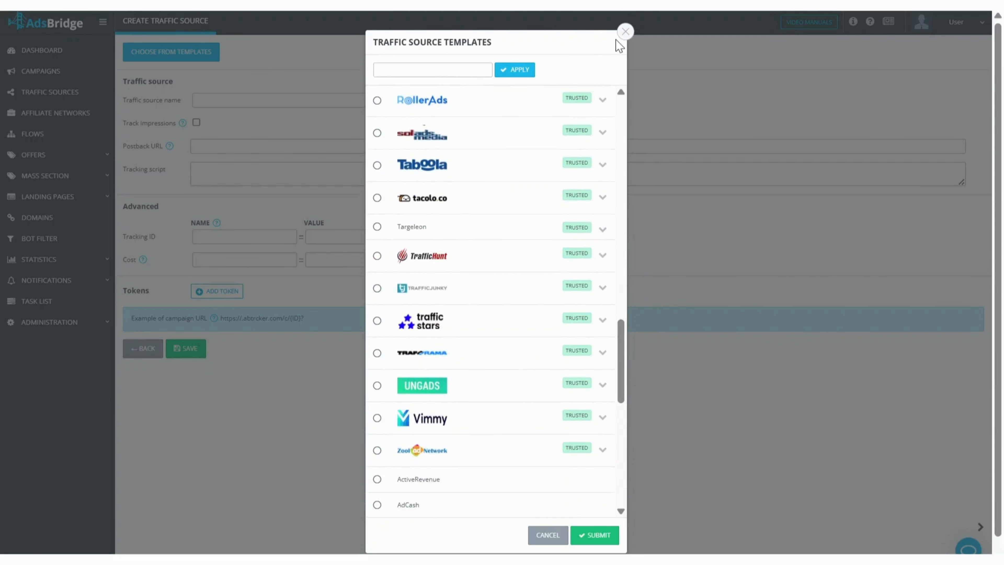
# Search the traffic source templates for "traffic" and load the TrafficHunt template with all its parameters into the form.
pyautogui.click(625, 32)
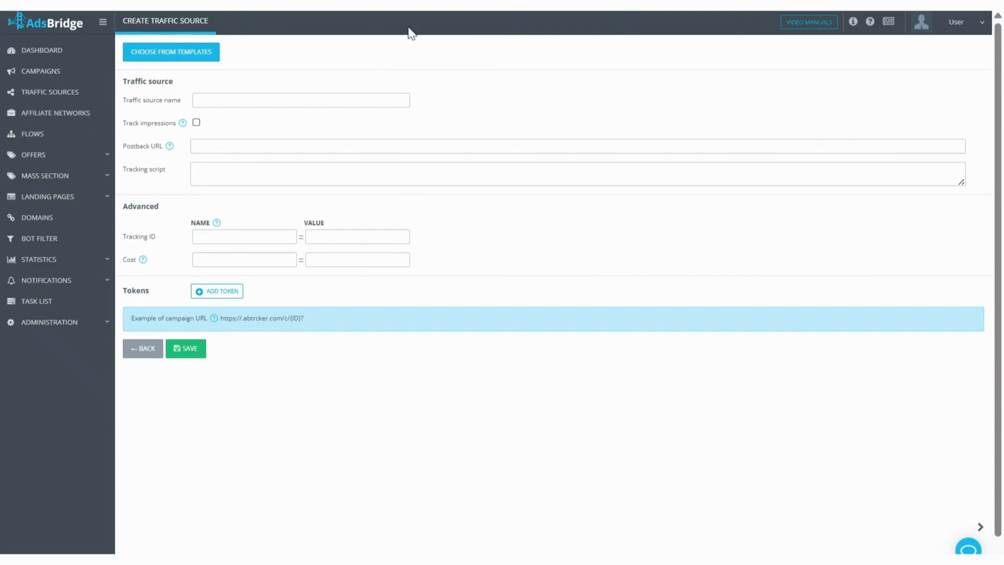
pyautogui.click(192, 57)
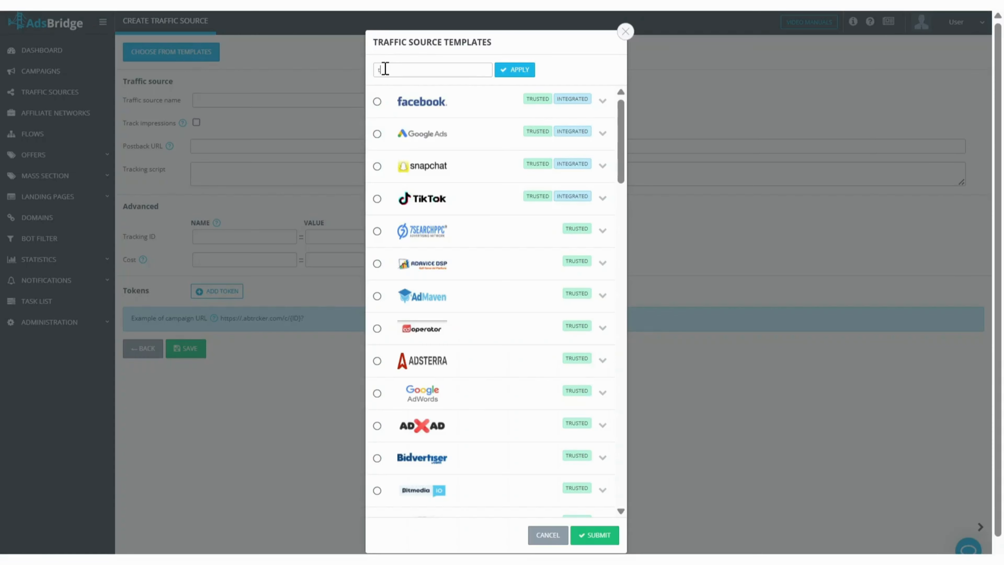
pyautogui.click(520, 71)
pyautogui.click(376, 137)
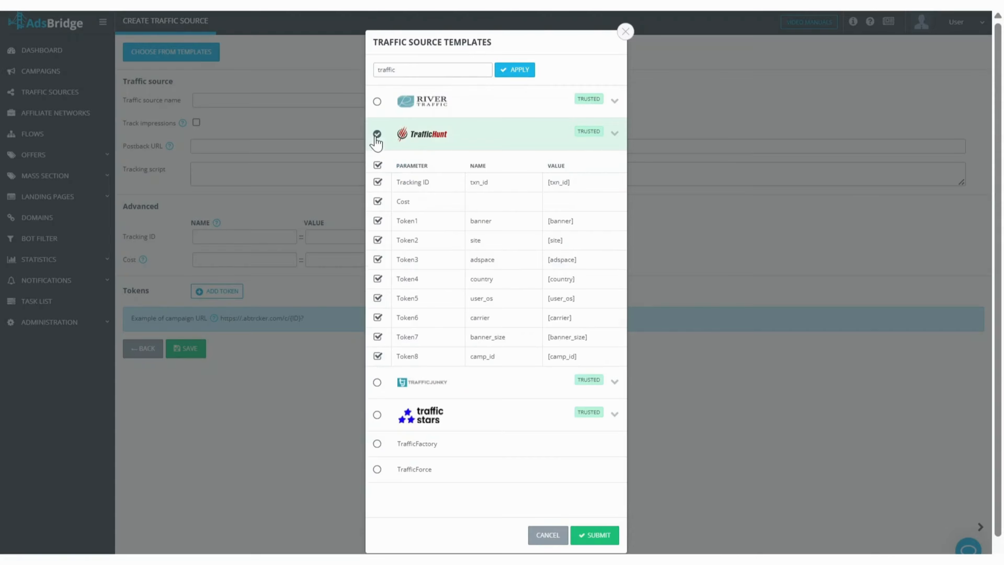
pyautogui.click(598, 534)
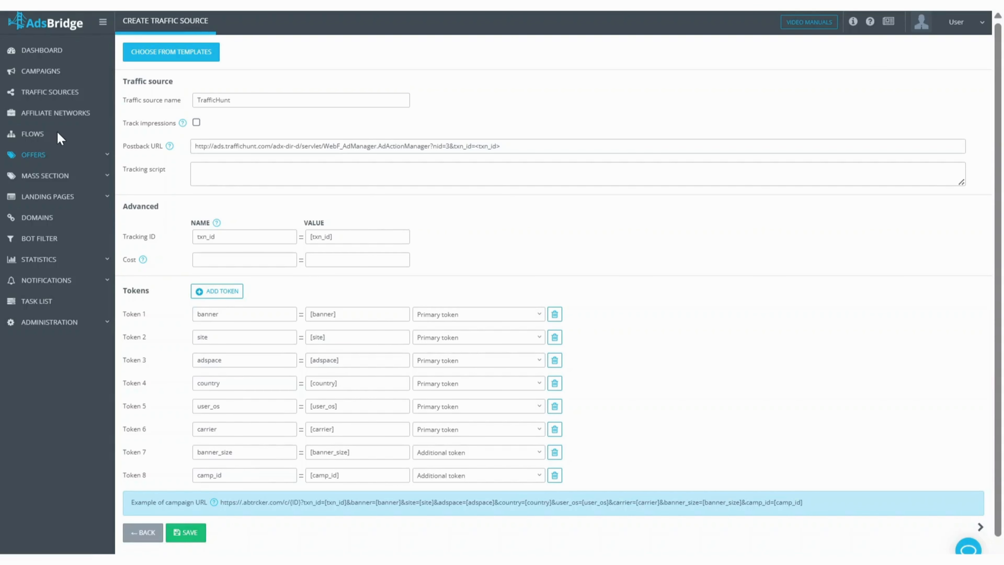
# Start another blank traffic source from the traffic sources list and name it test.
pyautogui.click(49, 95)
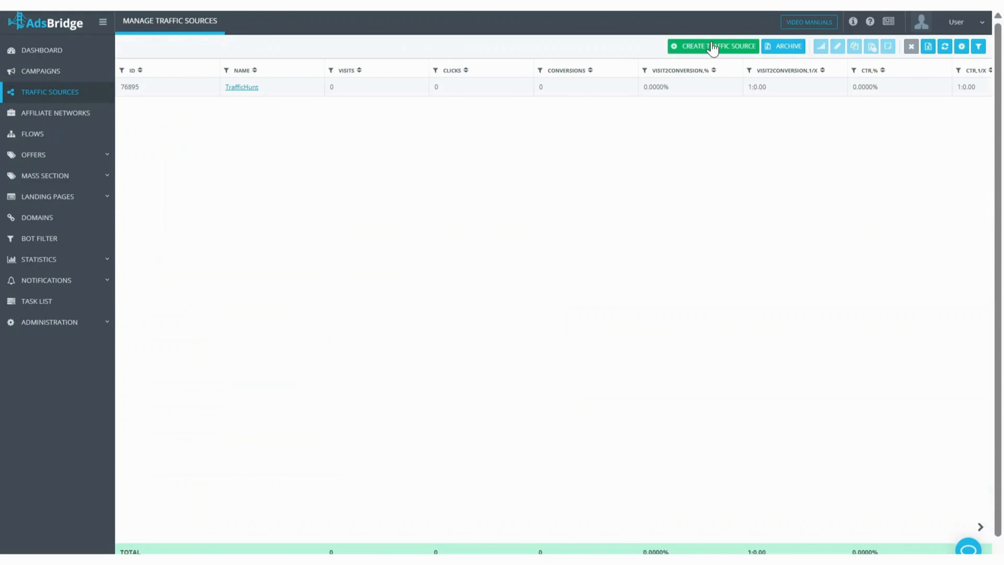
pyautogui.click(712, 46)
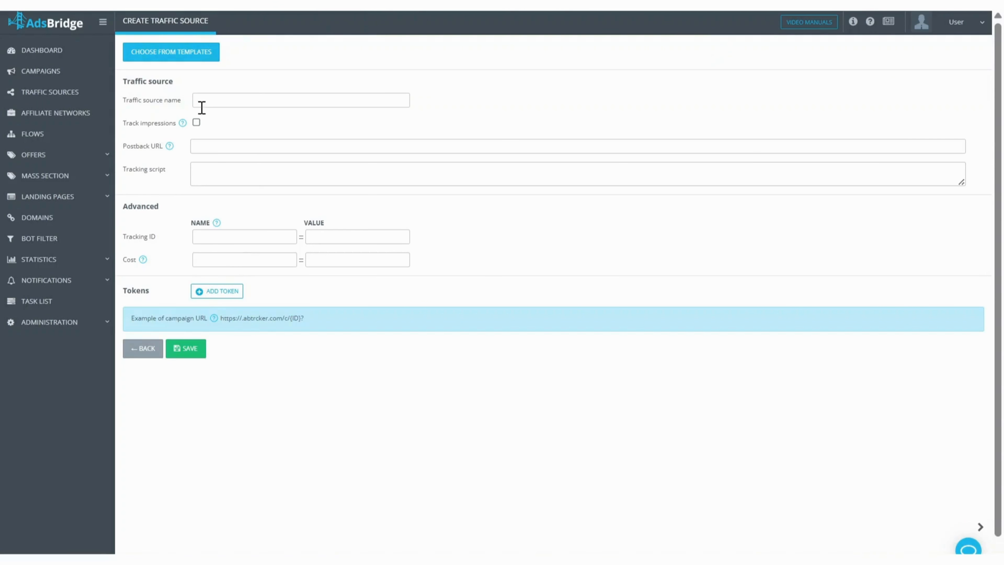
pyautogui.click(213, 104)
pyautogui.write('test')
pyautogui.moveTo(185, 125)
pyautogui.click(211, 147)
pyautogui.write('https://trafficsource.com/call/tr/5757/clickid=<tracking_id>&payout=<payout>&action=conversion')
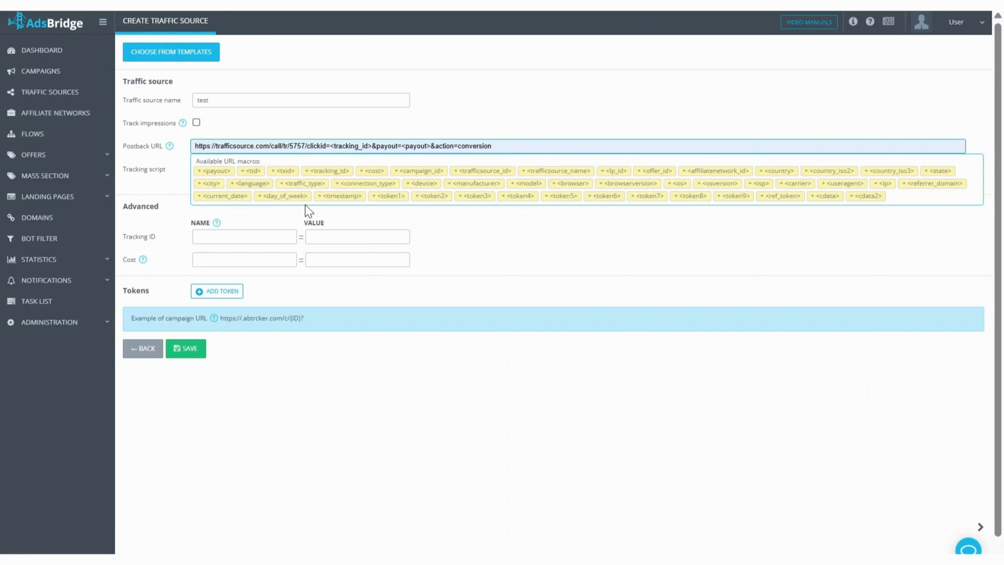
pyautogui.click(291, 119)
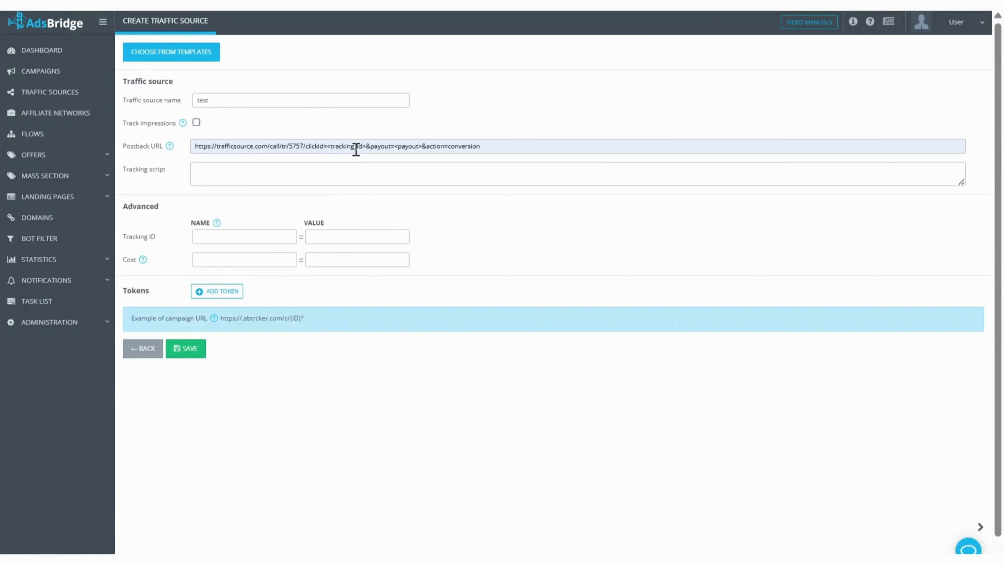
pyautogui.moveTo(366, 146); pyautogui.dragTo(329, 146)
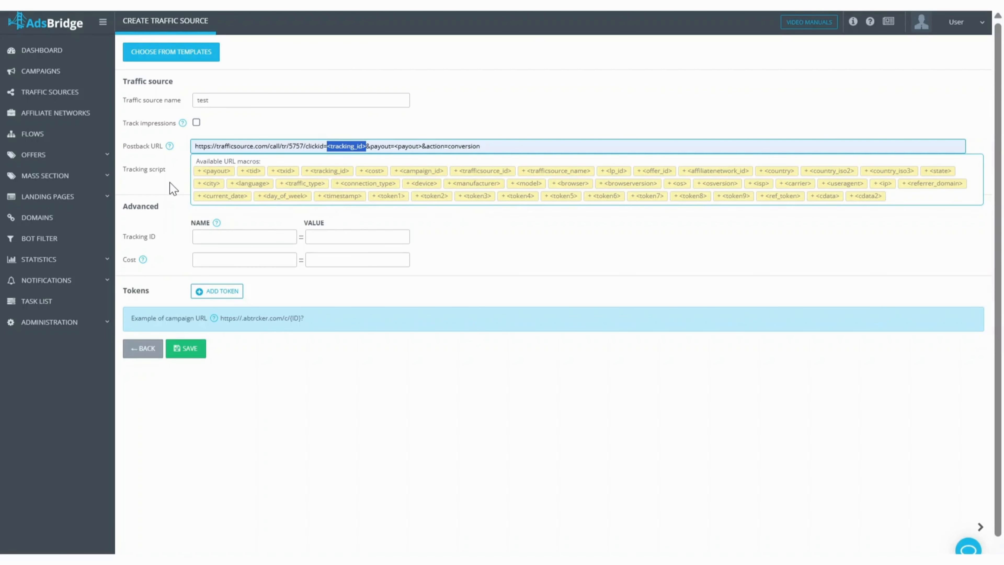
pyautogui.click(173, 188)
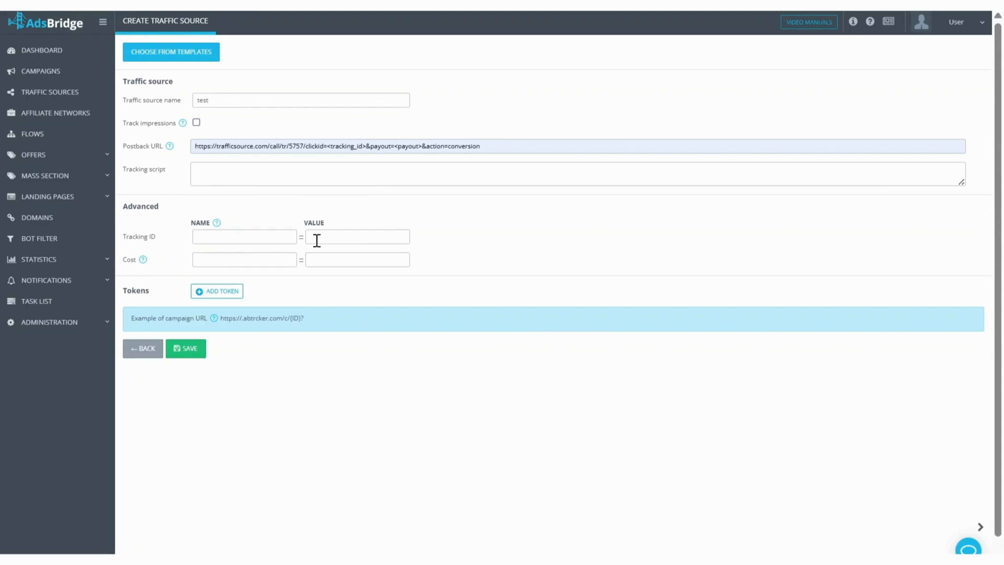
# Define the Tracking ID parameter with the name click_id and the value {click_id}.
pyautogui.click(239, 238)
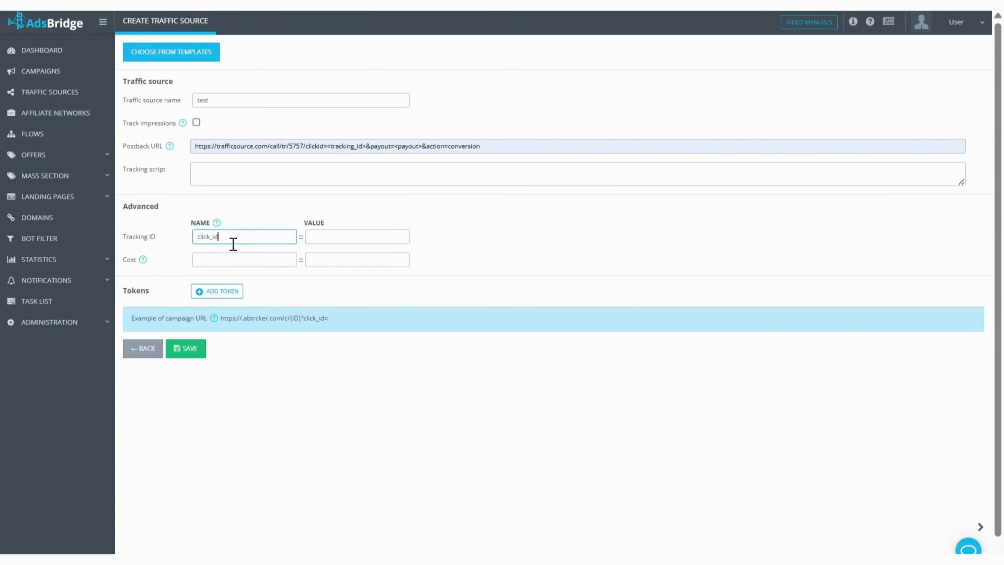
pyautogui.click(322, 237)
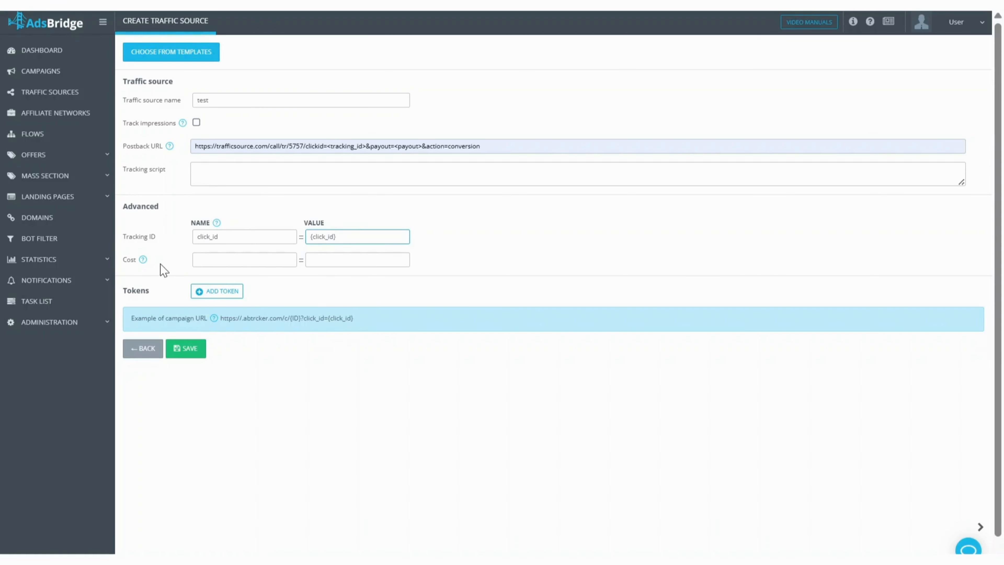
pyautogui.click(171, 259)
# Define the Cost parameter with the name cost and the value {cost}.
pyautogui.click(212, 261)
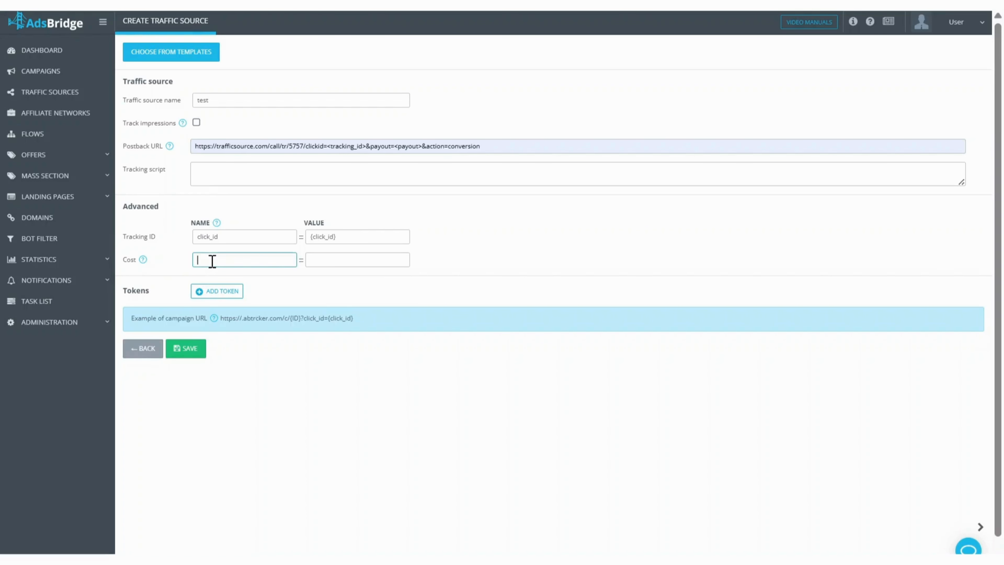
pyautogui.write('cost')
pyautogui.click(342, 259)
pyautogui.write('{')
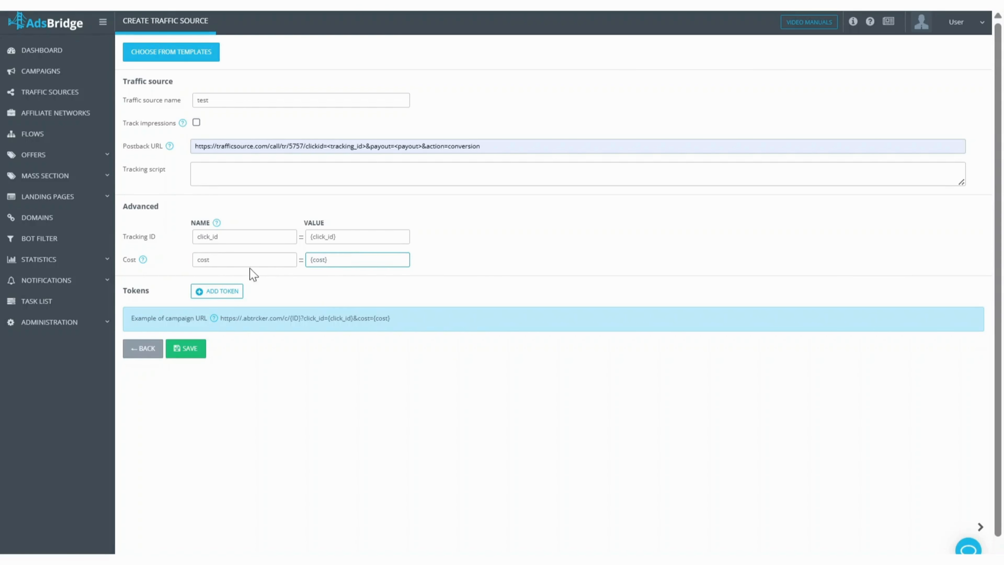
pyautogui.click(145, 278)
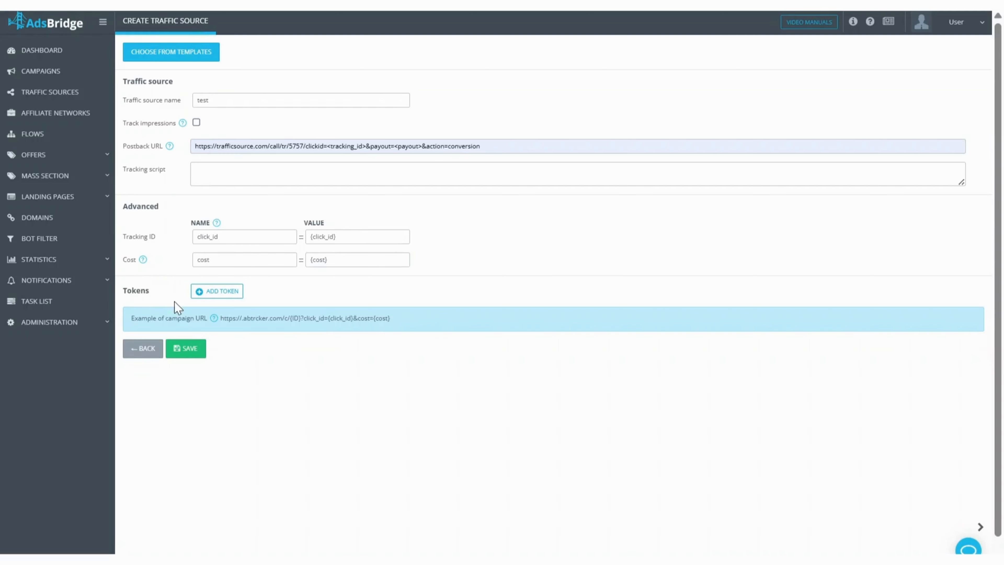
# Add eleven empty token rows to the traffic source.
pyautogui.doubleClick(205, 295)
pyautogui.tripleClick(205, 296)
pyautogui.doubleClick(206, 296)
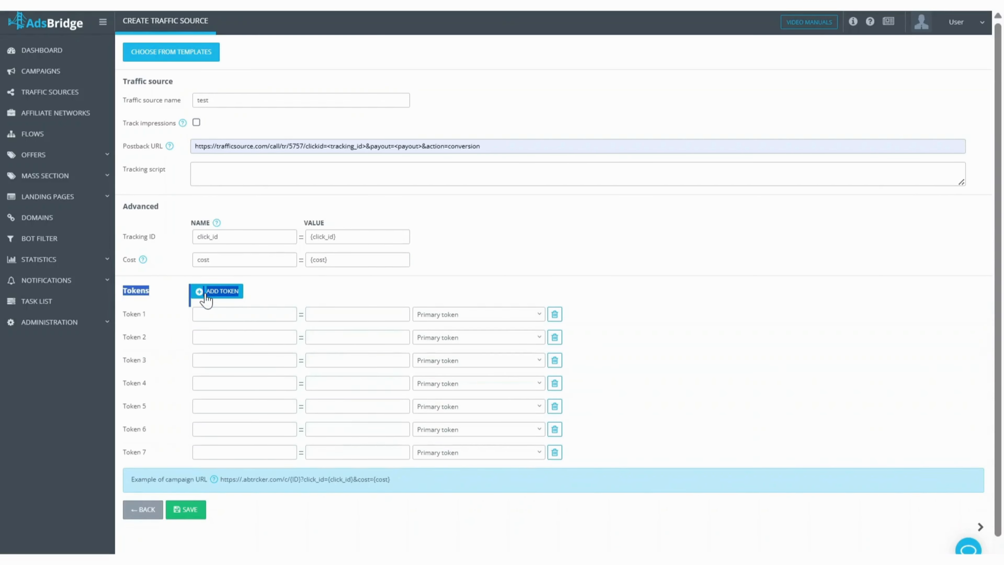
pyautogui.doubleClick(206, 296)
pyautogui.doubleClick(206, 297)
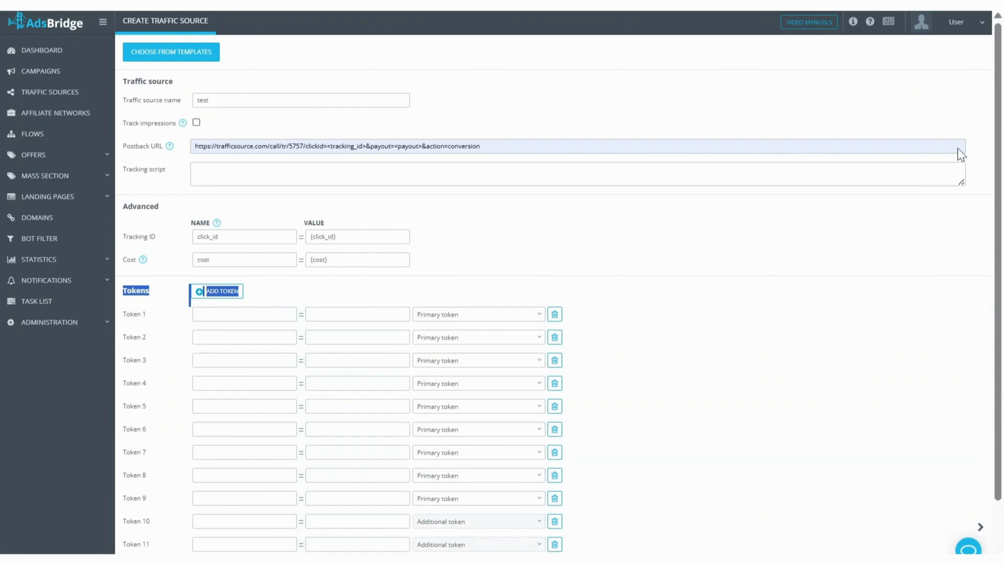
pyautogui.scroll(-2, 999, 120)
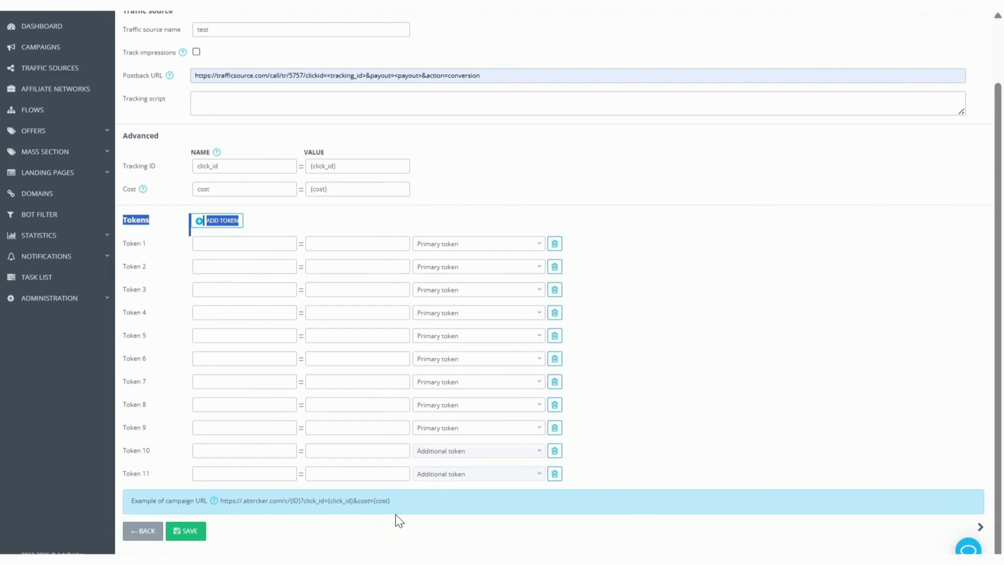
# Name Token 1 campaign_id and Token 2 source, with the values {campaign_id} and {source}.
pyautogui.click(208, 244)
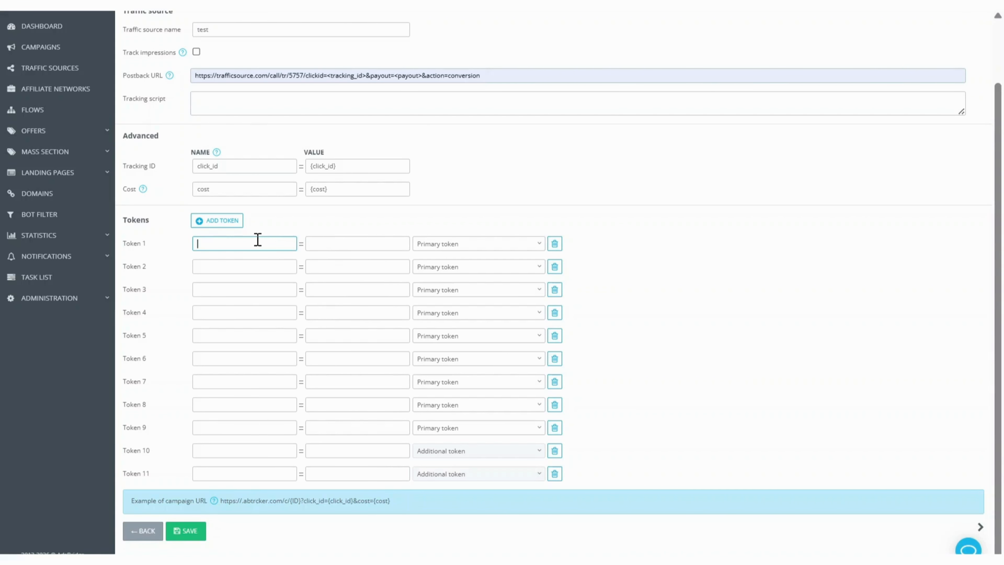
pyautogui.write('campaig')
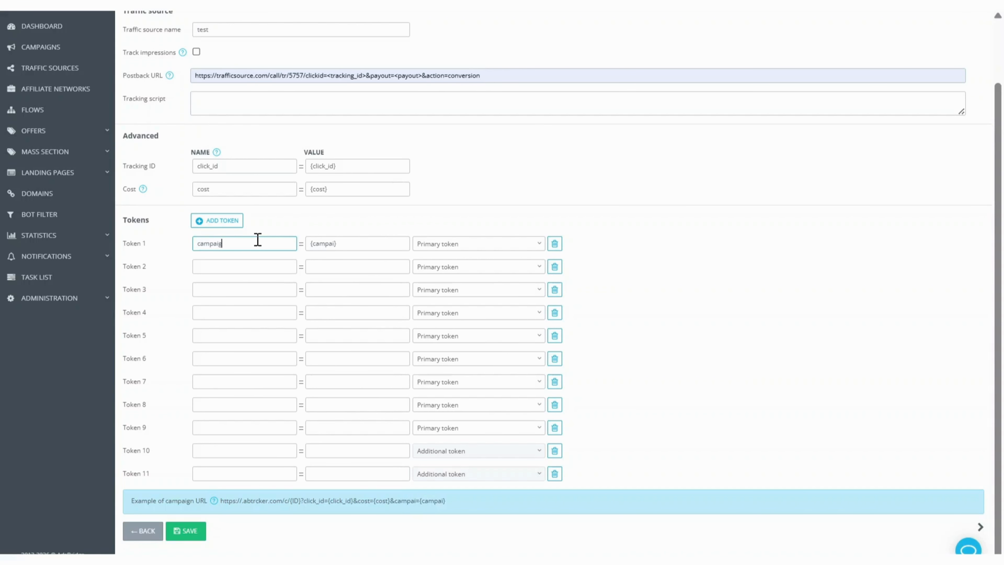
pyautogui.write('n_id')
pyautogui.click(243, 266)
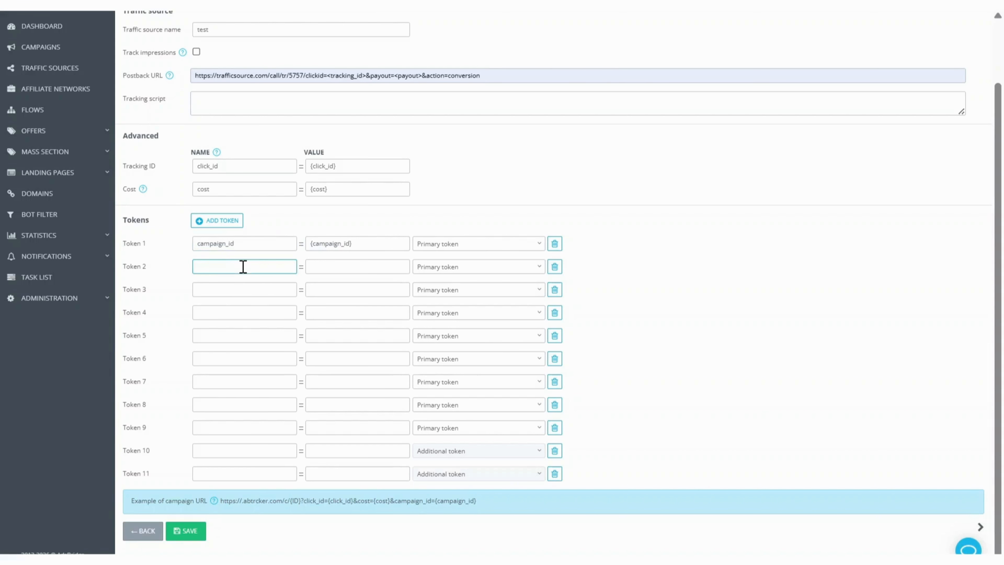
pyautogui.write('source')
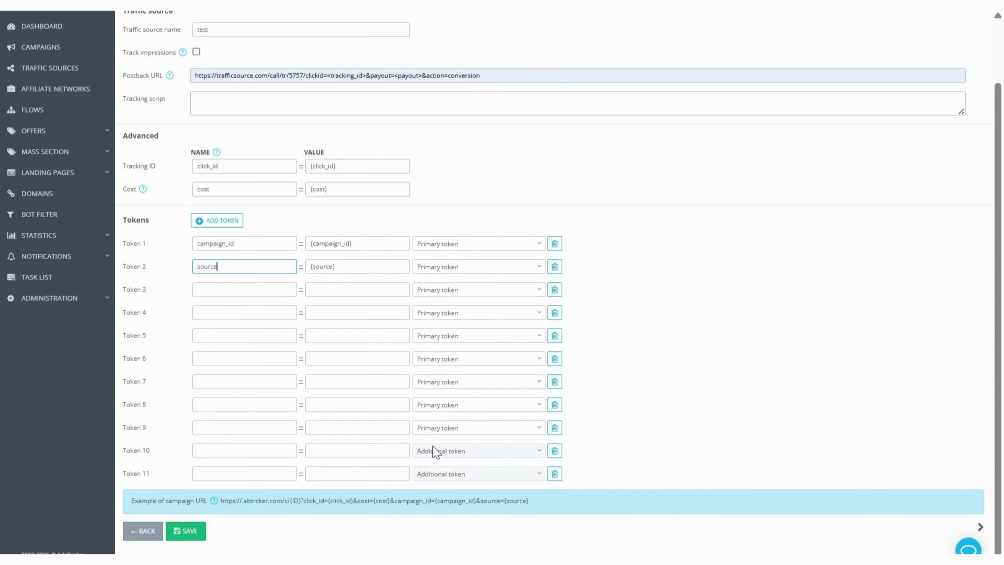
pyautogui.click(136, 432)
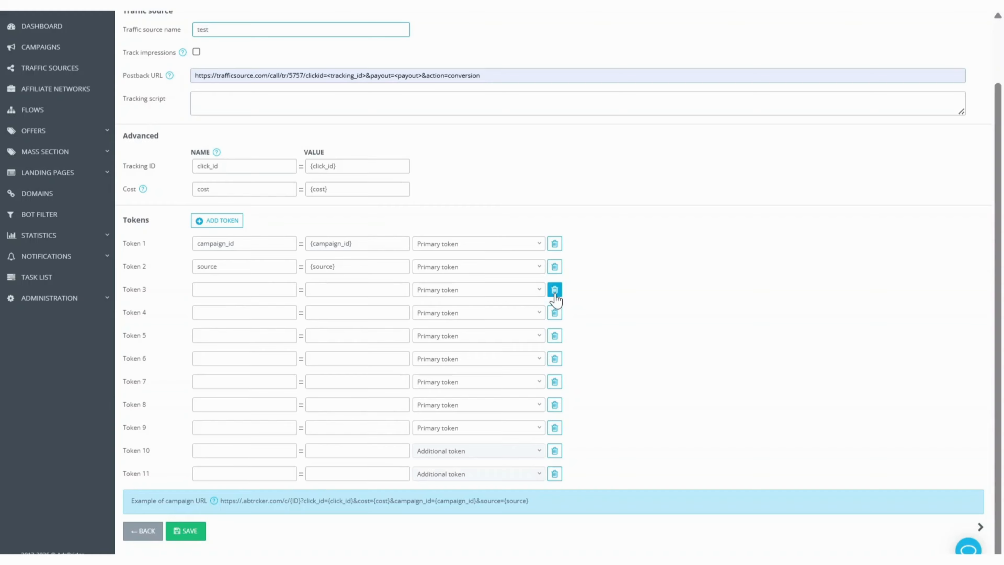
# Delete all empty token rows, keeping only campaign_id and source, and save the traffic source.
pyautogui.click(555, 450)
pyautogui.click(554, 451)
pyautogui.click(554, 451)
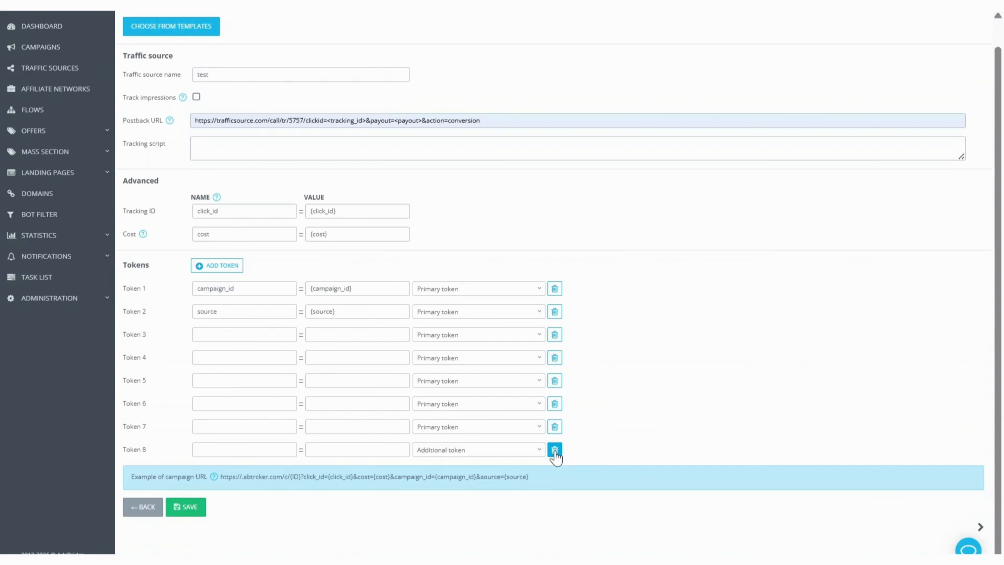
pyautogui.click(554, 450)
pyautogui.click(555, 427)
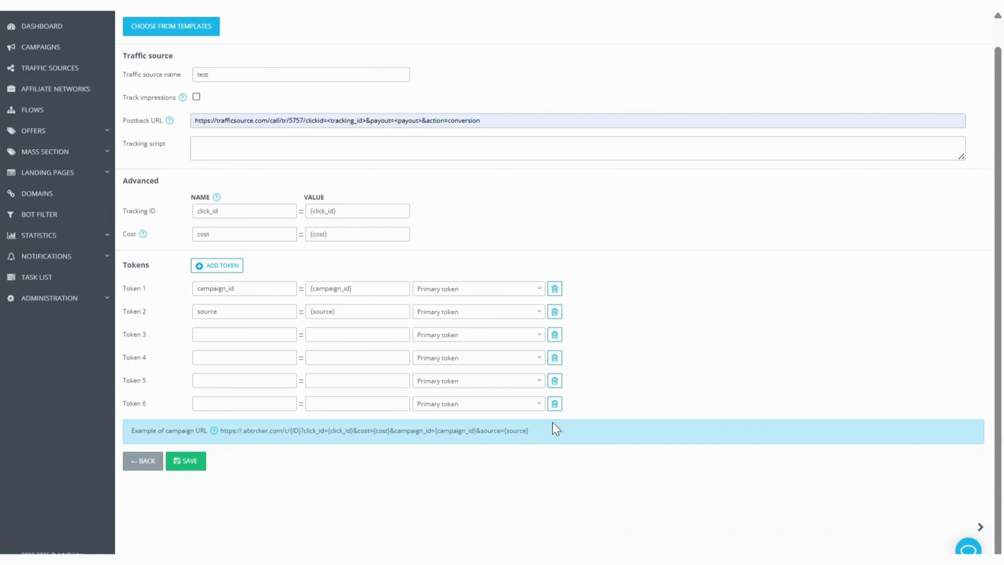
pyautogui.click(555, 358)
pyautogui.click(555, 358)
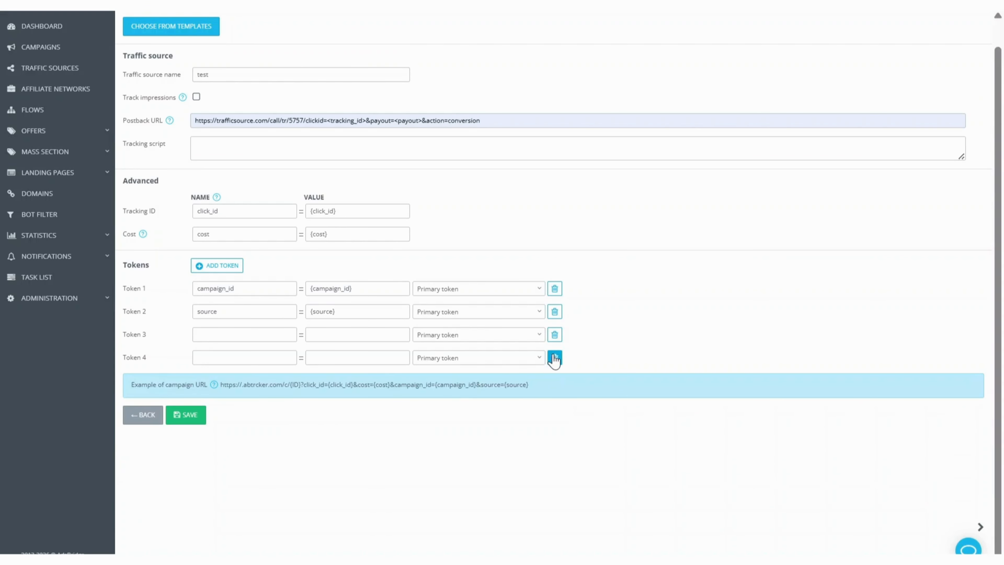
pyautogui.click(555, 356)
pyautogui.click(554, 334)
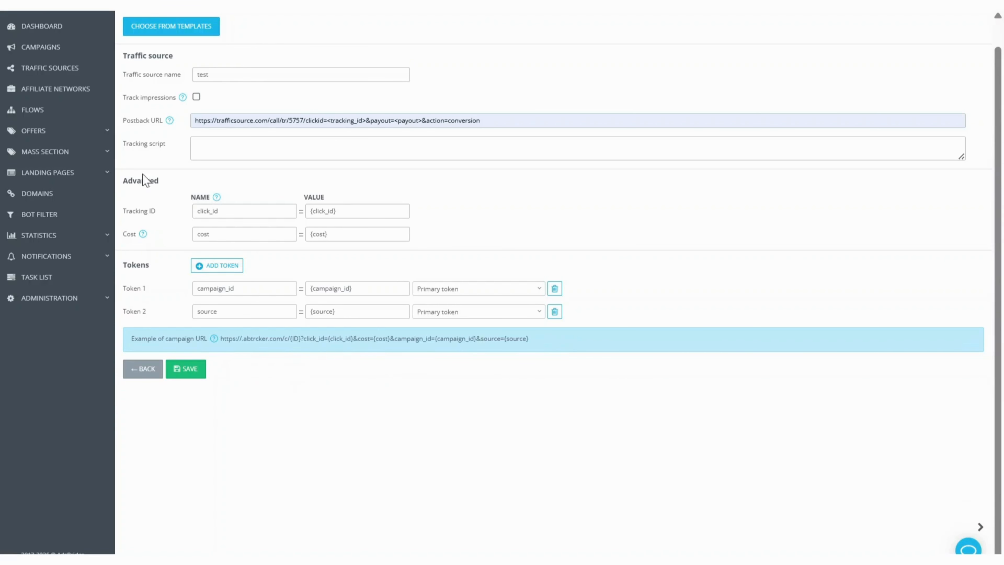
pyautogui.click(190, 376)
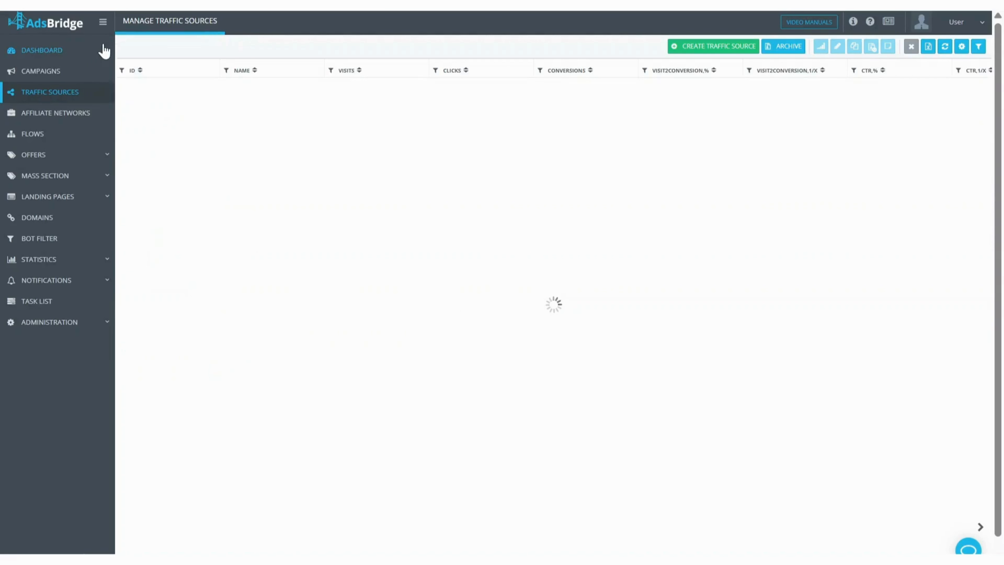